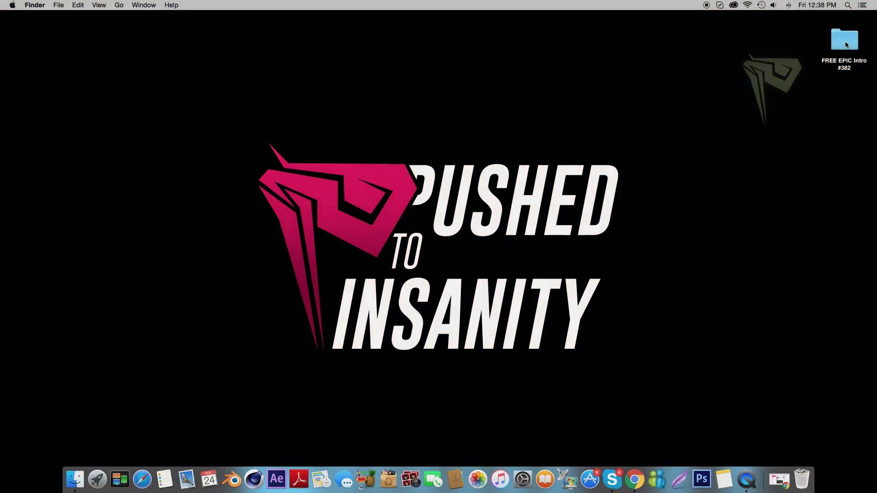
- Open template.c4d from the FREE EPIC Intro #382 desktop folder in Cinema 4D
double_click(846, 44)
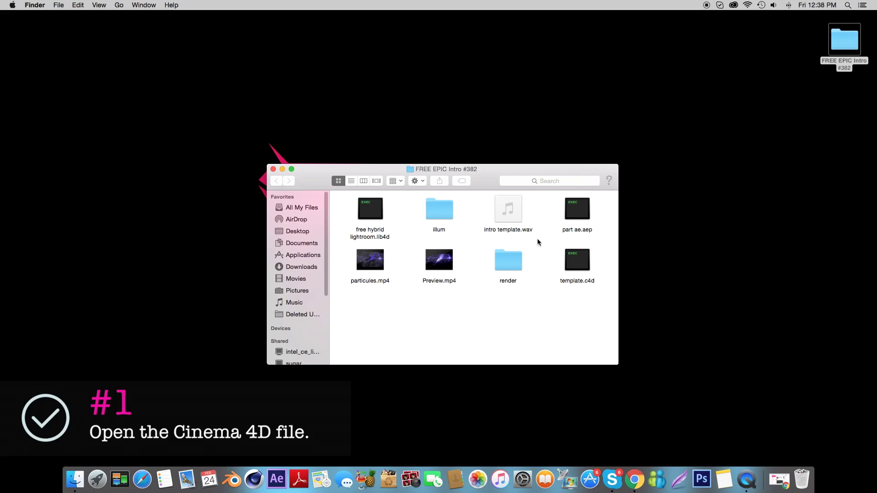
click(574, 262)
double_click(574, 262)
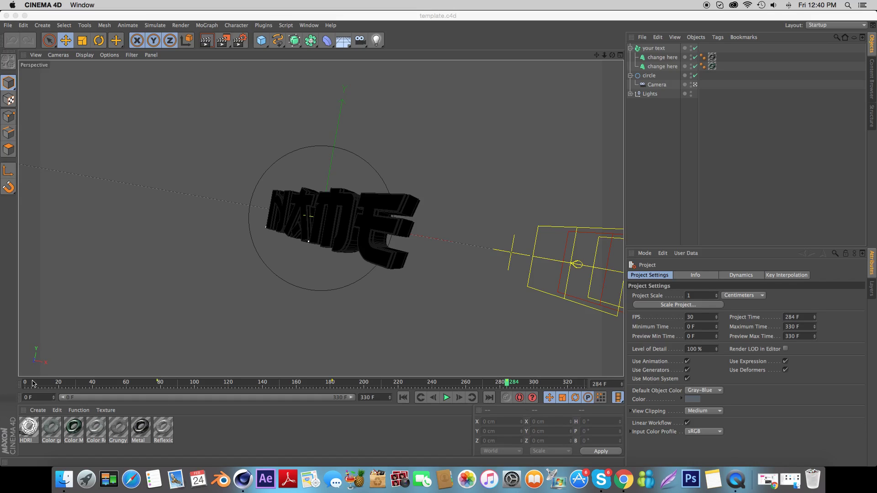
- Scrub the timeline and render a viewport preview of the NAME text around frame 127
drag(33, 383, 241, 382)
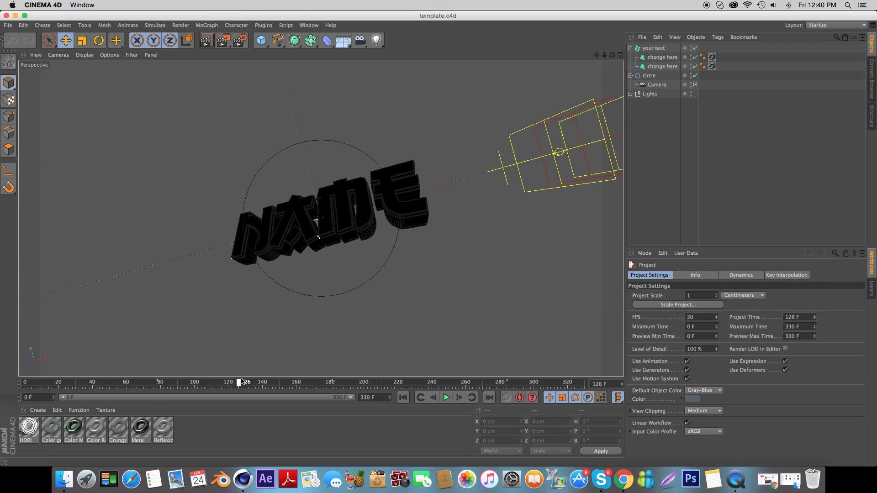
mouse_move(242, 382)
mouse_down()
mouse_move(524, 382)
mouse_move(241, 351)
mouse_up()
click(207, 41)
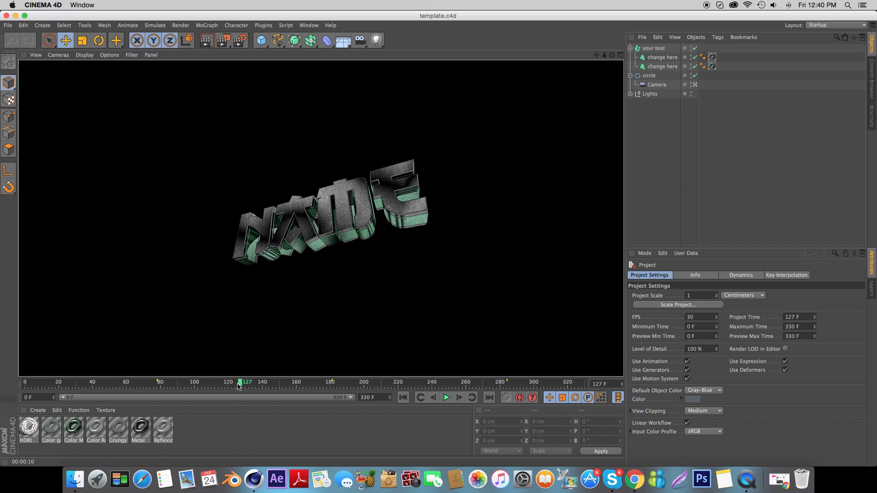
- Replace NAME with INSANITY in both 'change here' MoText objects and preview the animation
click(661, 67)
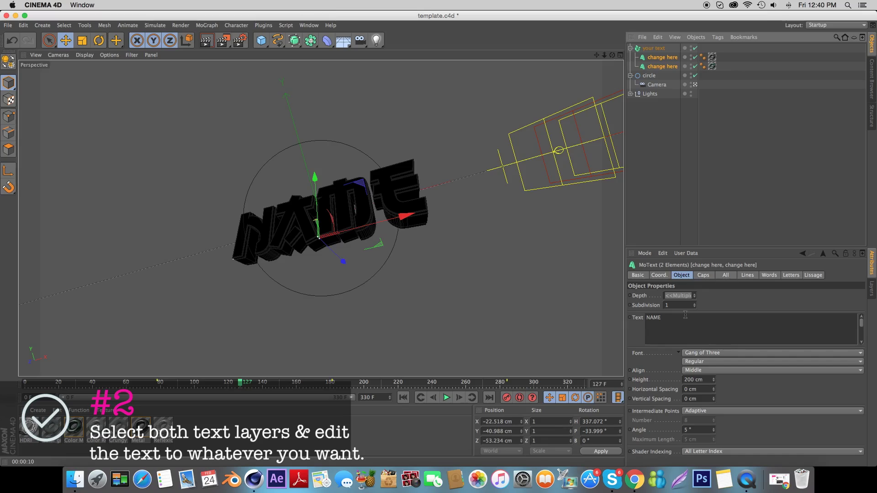
drag(685, 315, 641, 316)
key(BackSpace)
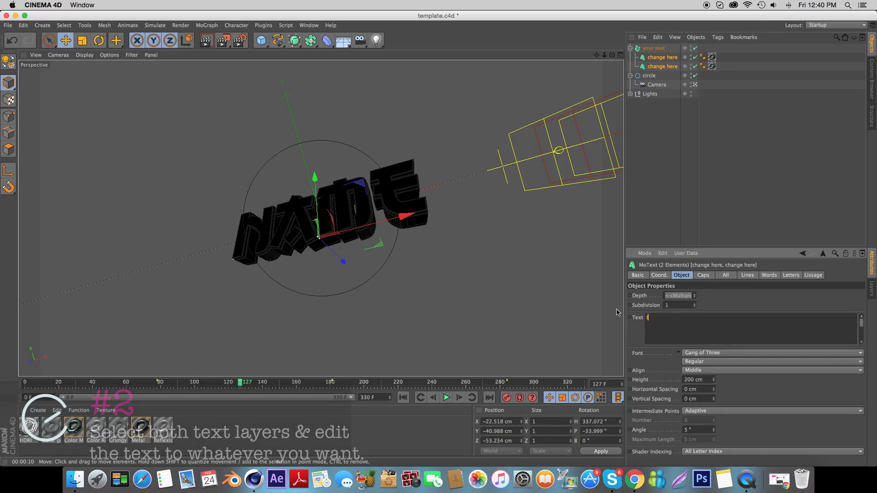
text(INSANITY)
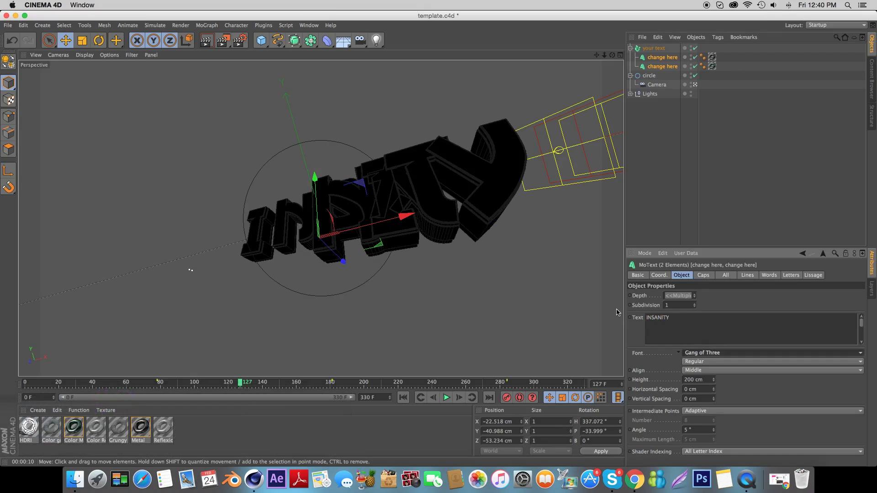
click(257, 384)
mouse_move(256, 384)
mouse_down()
mouse_move(599, 374)
mouse_move(242, 361)
mouse_up()
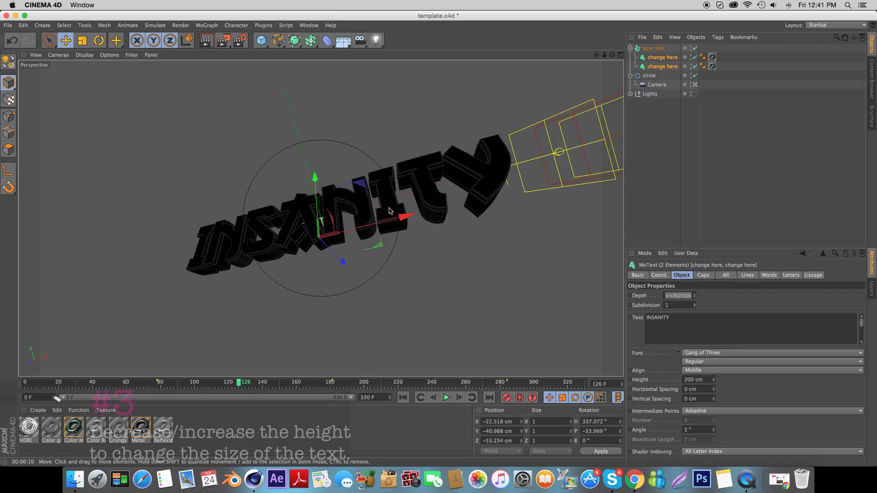
drag(714, 380, 713, 434)
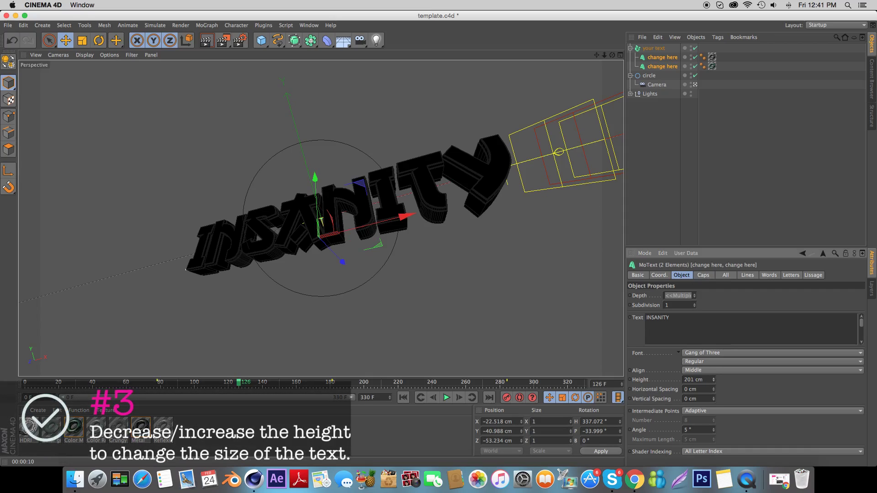
drag(714, 381, 250, 383)
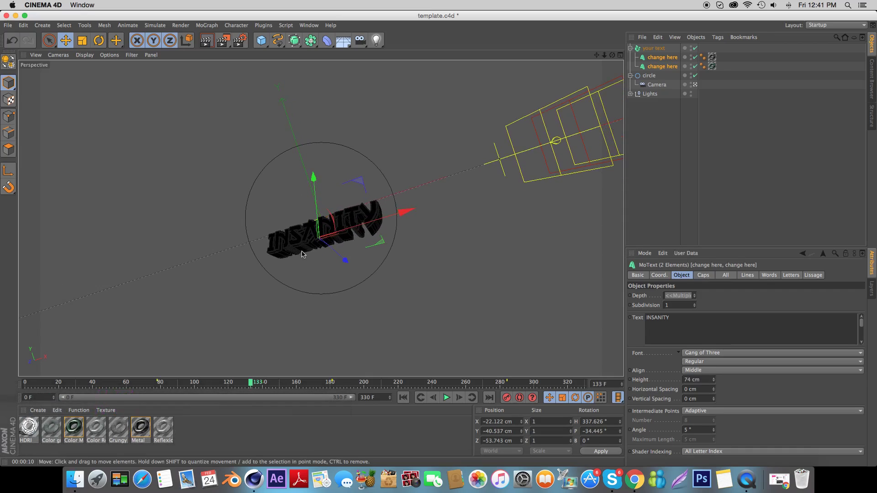
click(697, 377)
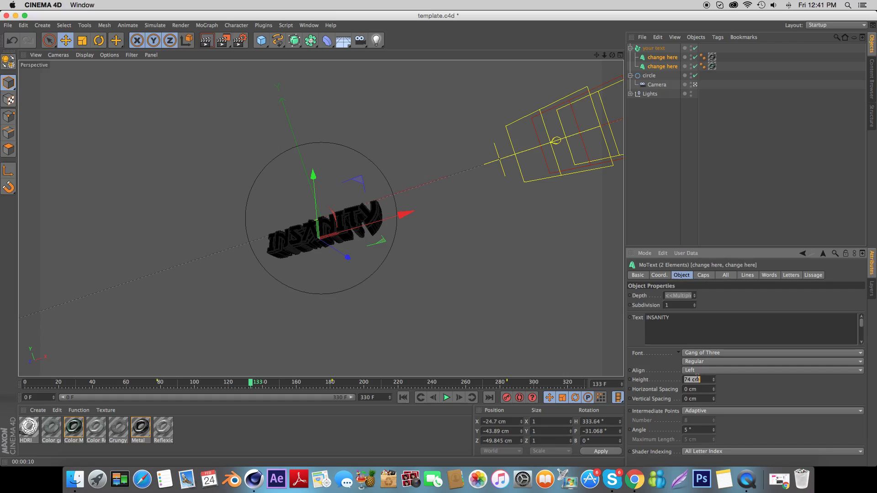
click(698, 372)
click(697, 375)
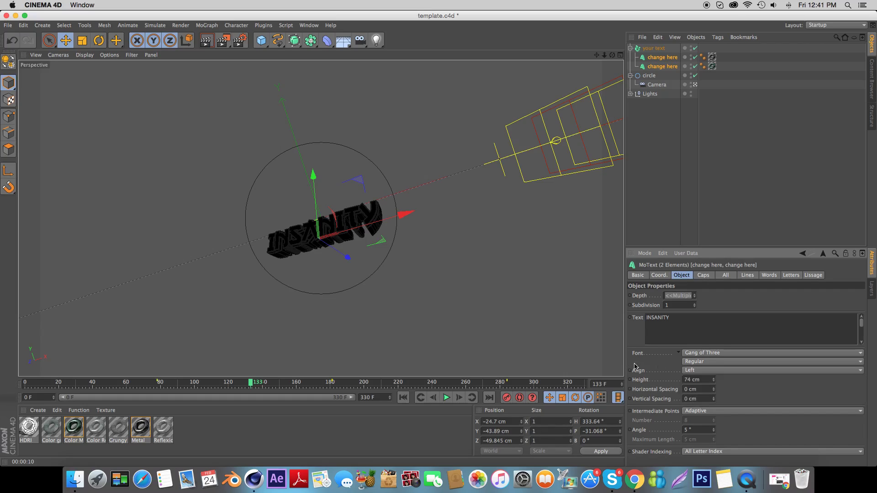
double_click(692, 380)
text(200)
key(Return)
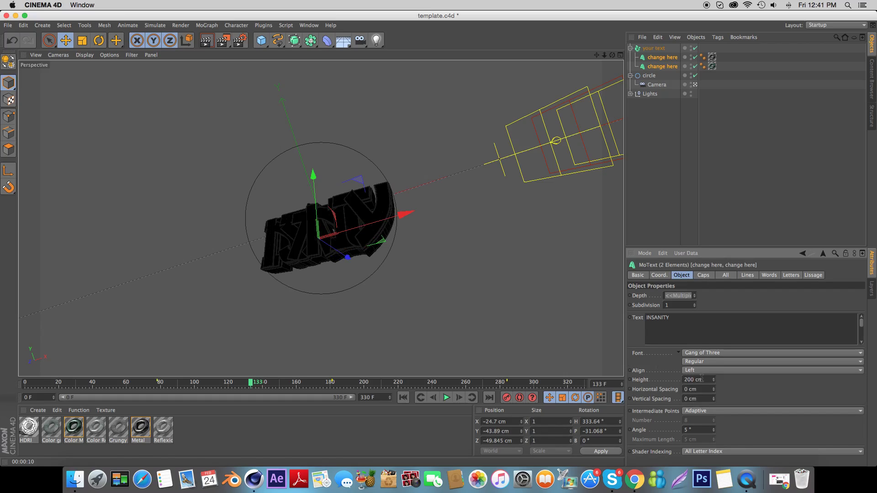
drag(250, 382, 235, 382)
key(ctrl+z)
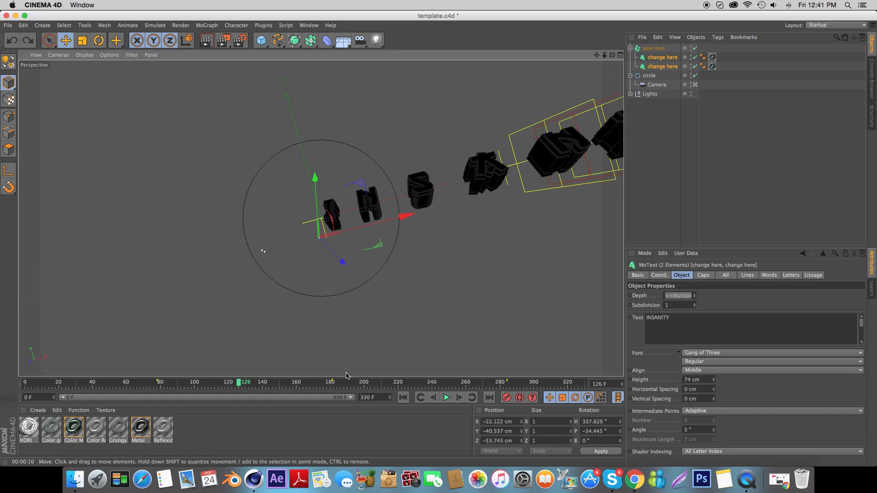
double_click(704, 379)
text(200)
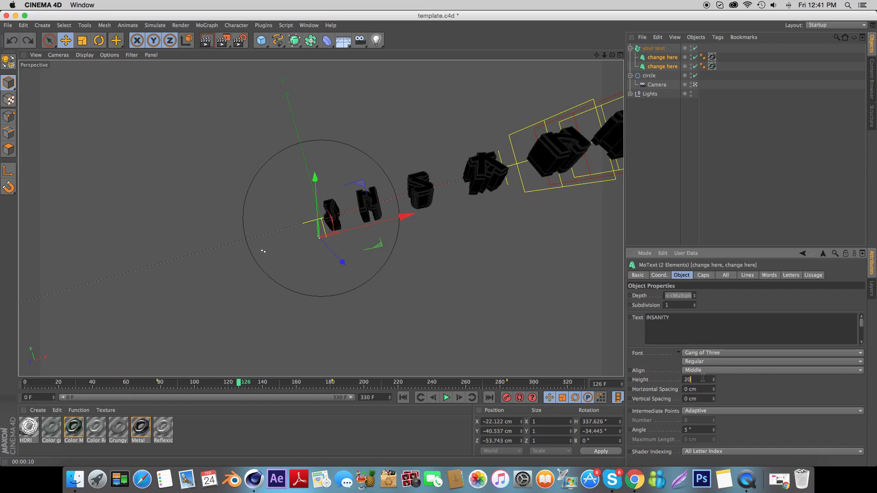
key(Tab)
mouse_move(239, 382)
mouse_down()
mouse_move(582, 382)
mouse_move(403, 382)
mouse_up()
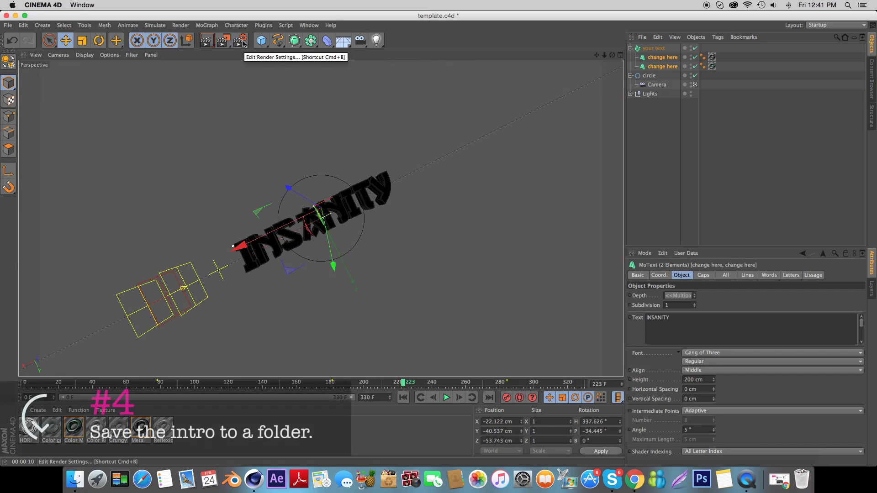
- Set the render output file to 'intro' in a new Desktop folder named Render
click(246, 43)
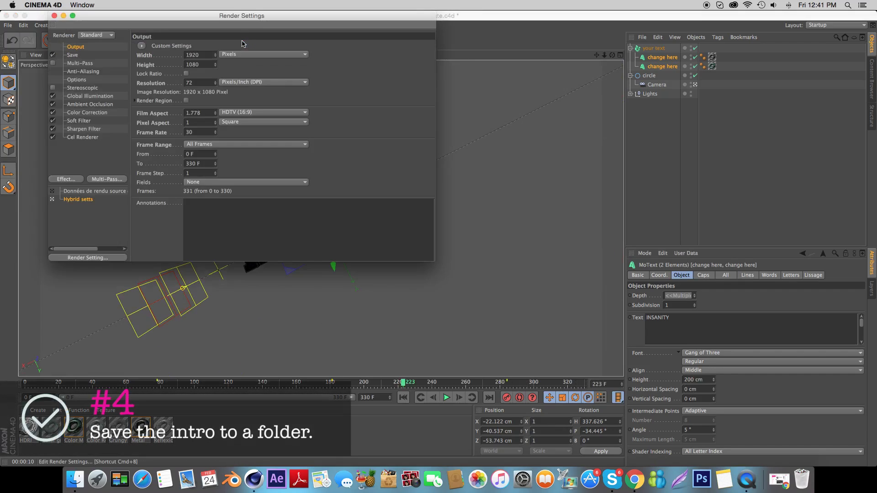
click(83, 56)
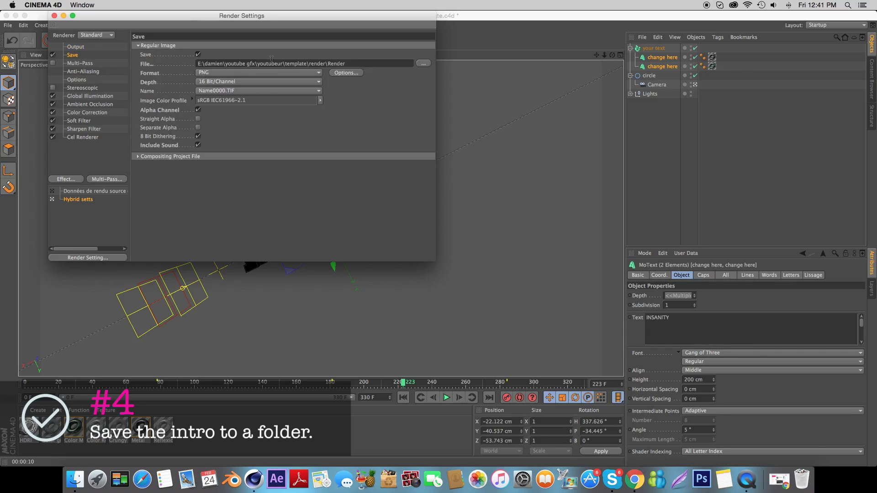
click(423, 62)
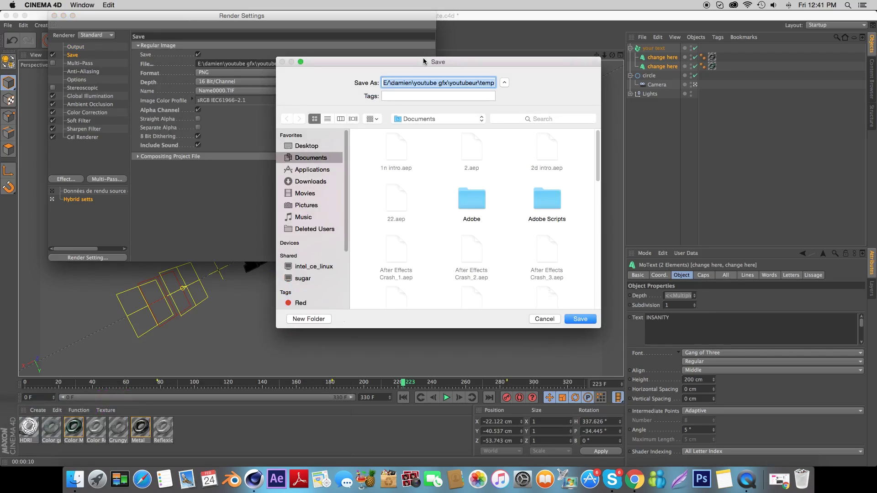
click(307, 147)
click(308, 319)
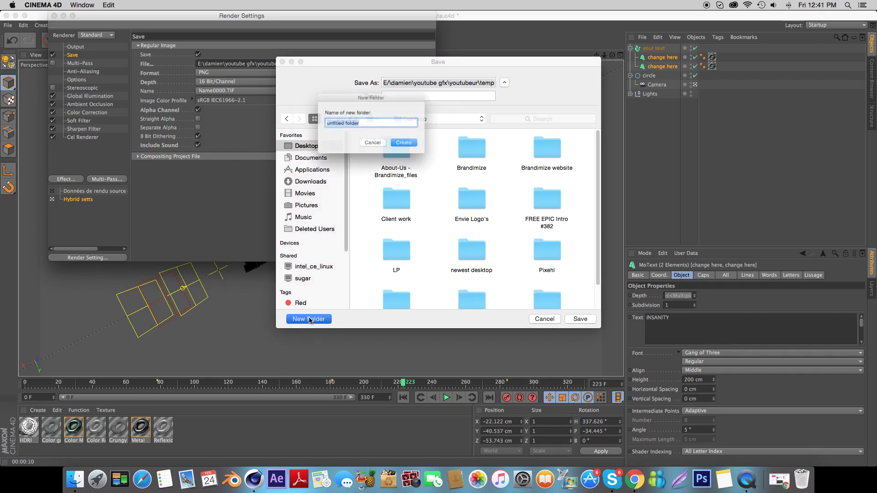
text(Render)
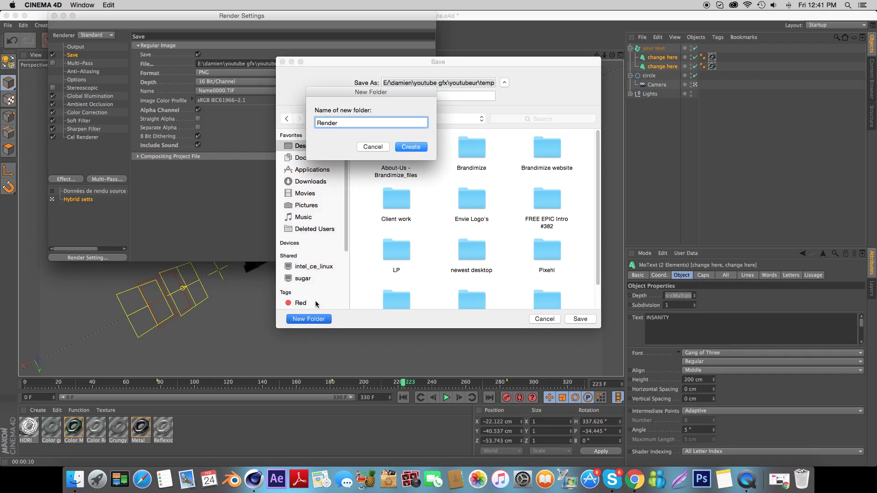
click(411, 148)
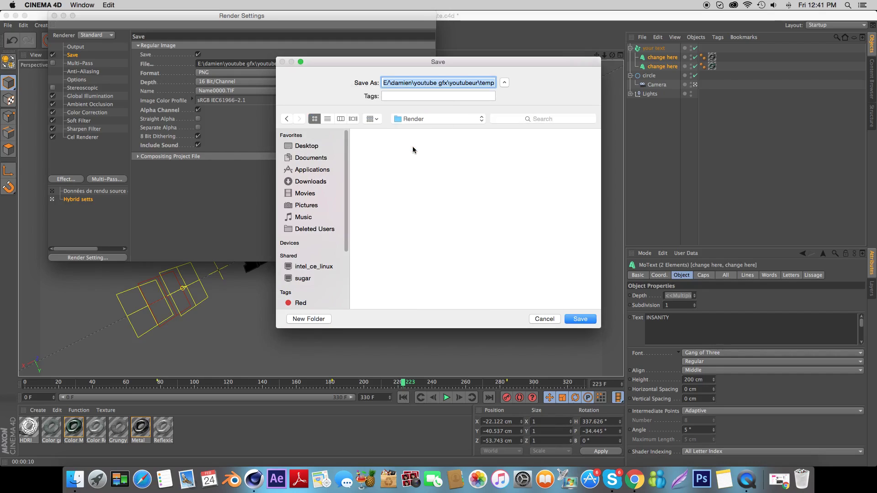
text(intro)
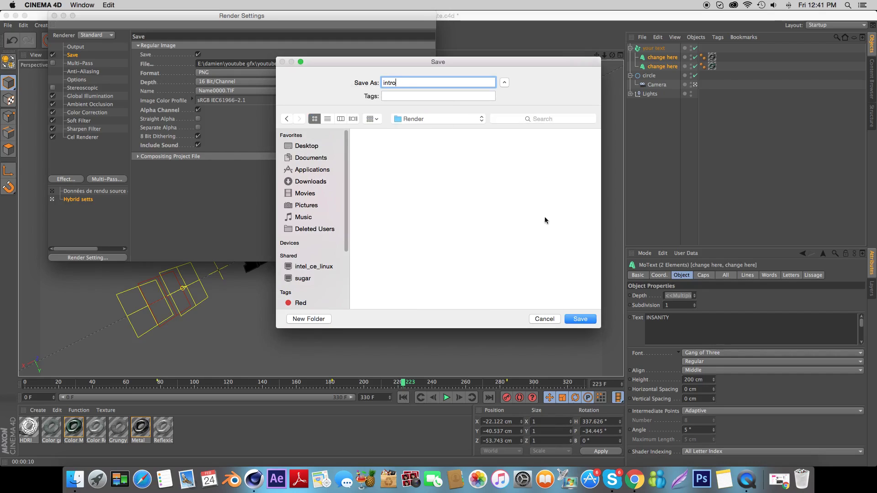
click(584, 319)
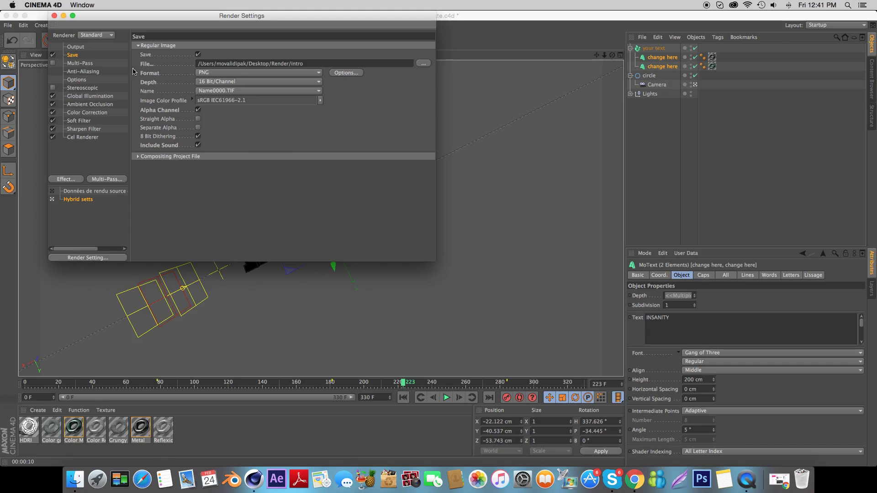
click(54, 15)
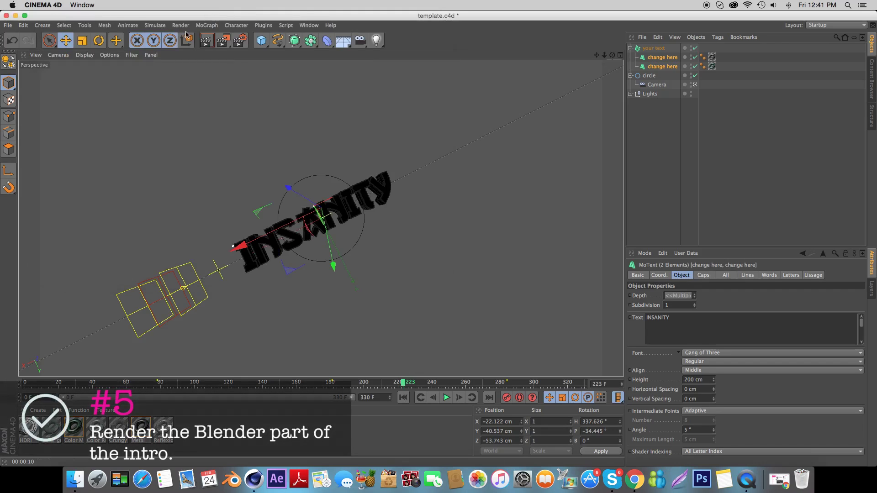
- Render the INSANITY animation to the Picture Viewer as the intro PNG sequence
click(224, 42)
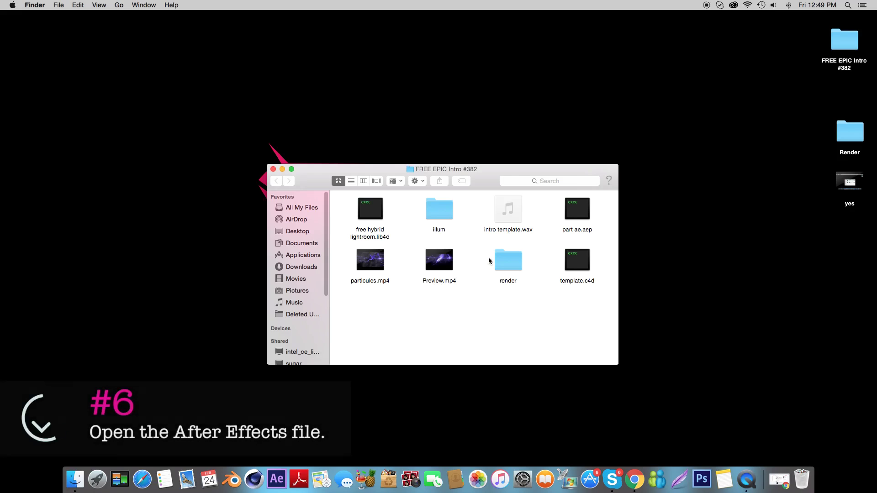
- Open part ae.aep from the FREE EPIC Intro #382 folder in After Effects
click(579, 213)
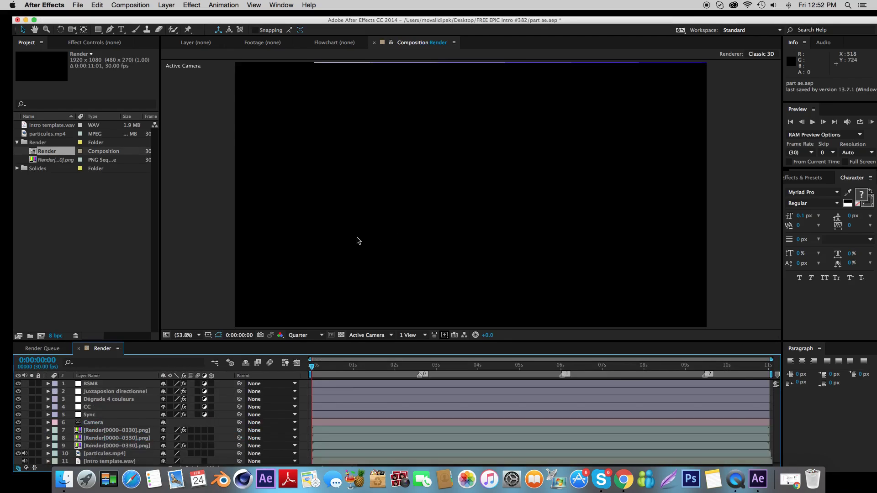
- Dismiss the warning and move the playhead to 0:00:01:20
click(777, 315)
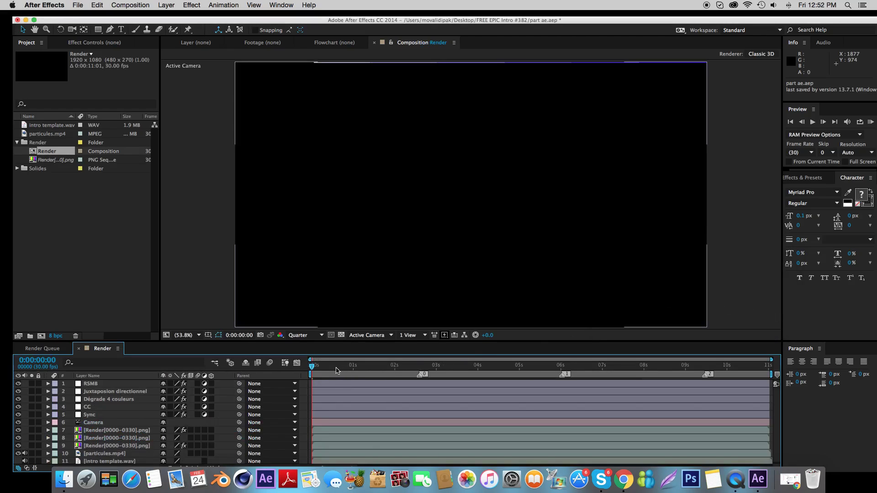
click(336, 370)
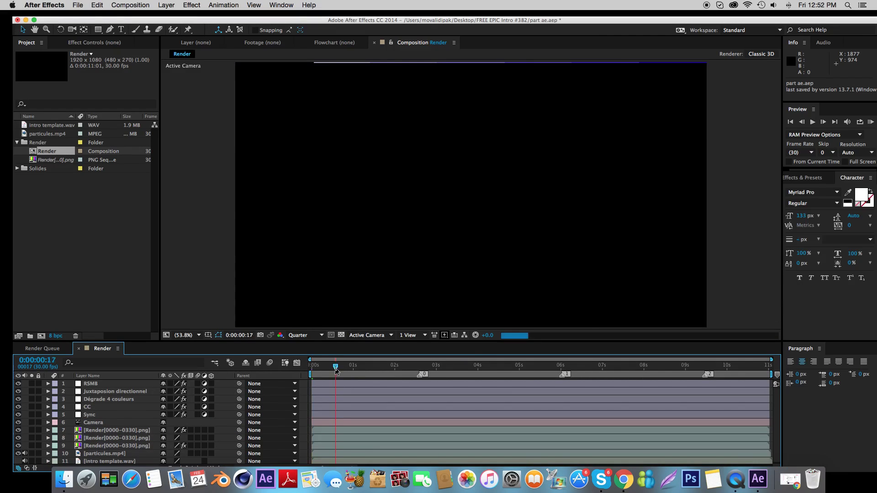
click(381, 369)
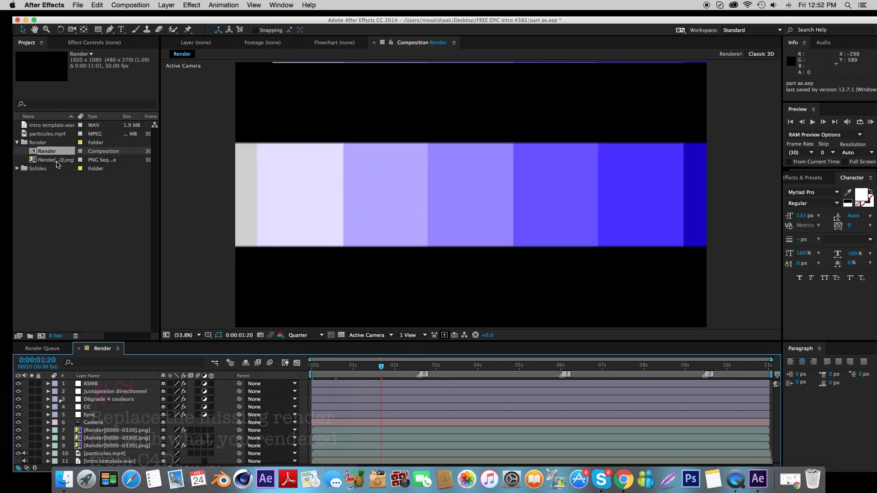
- Replace the Render PNG footage with the Desktop/Render intro0000.png PNG sequence
right_click(57, 163)
mouse_move(91, 220)
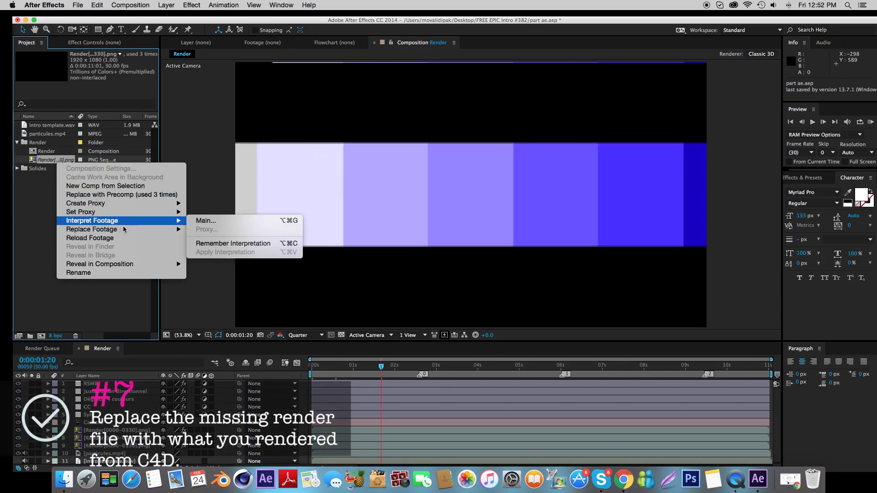
click(222, 233)
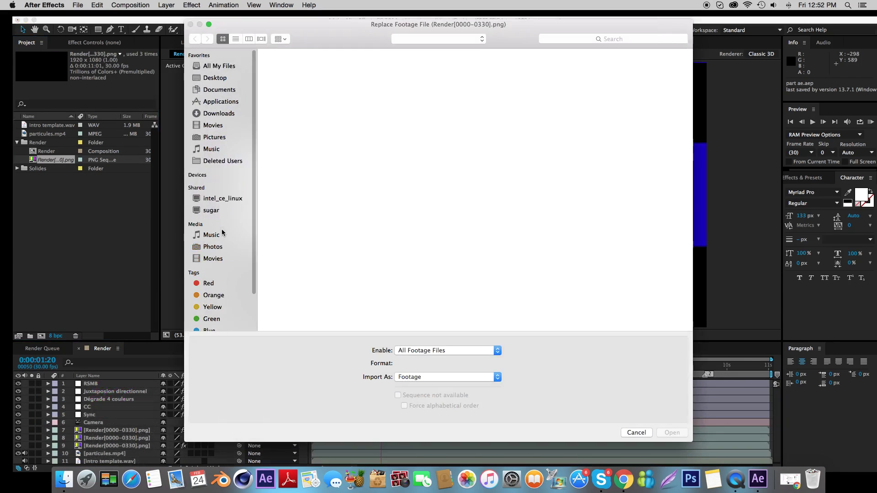
click(224, 80)
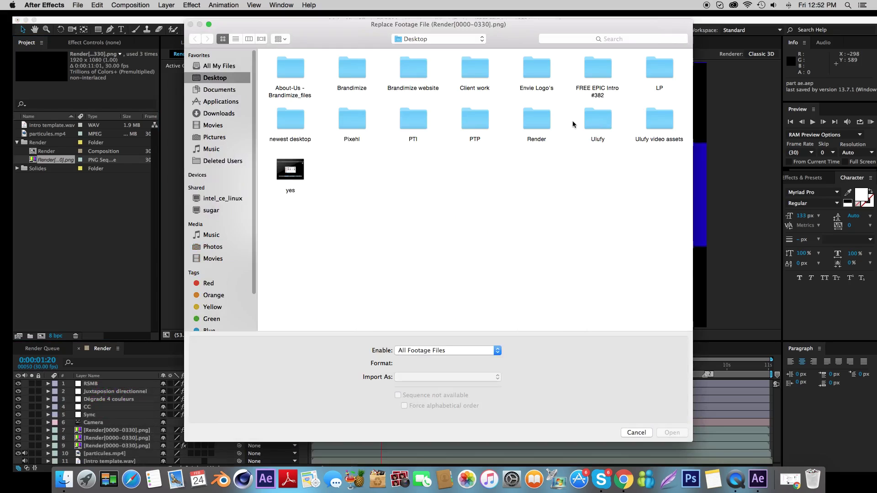
double_click(547, 122)
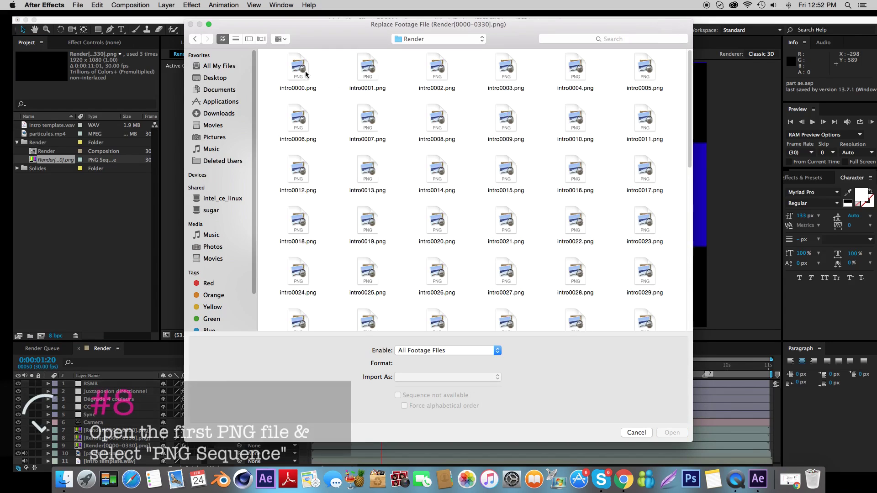
click(302, 88)
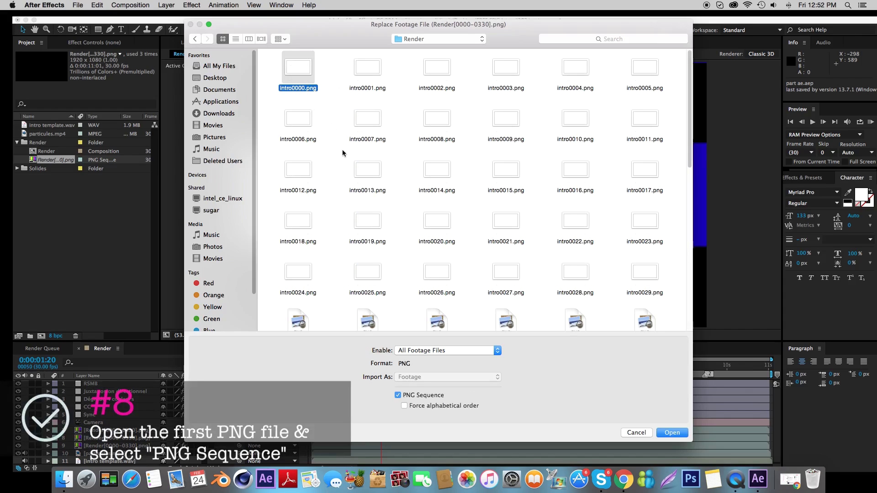
click(423, 395)
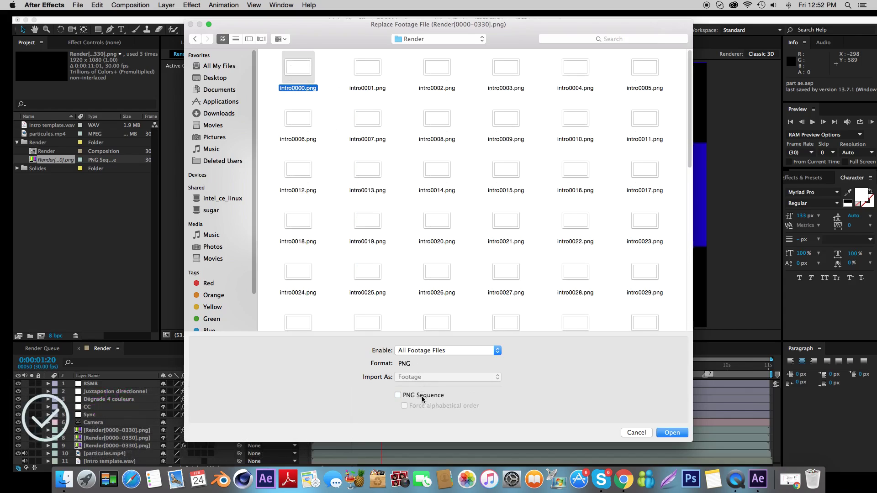
click(669, 432)
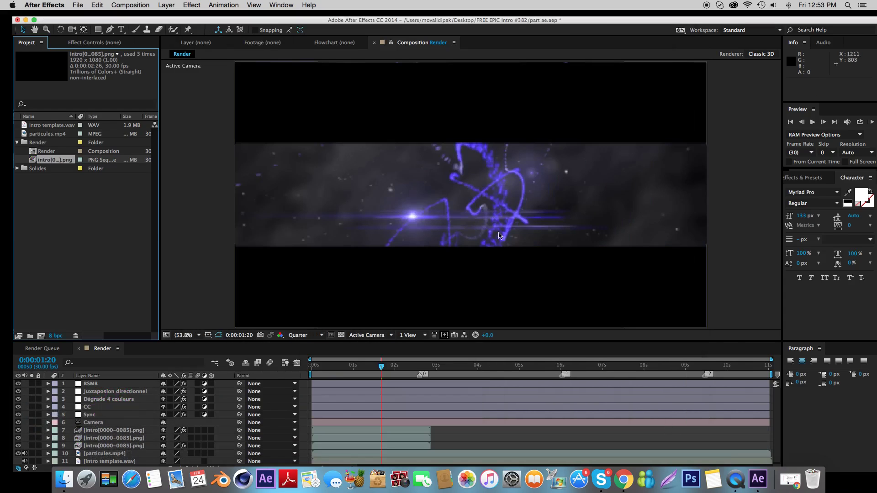
- Scrub to 0:00:02:20 to check INSANITY, then add the Render composition to the Render Queue
click(405, 377)
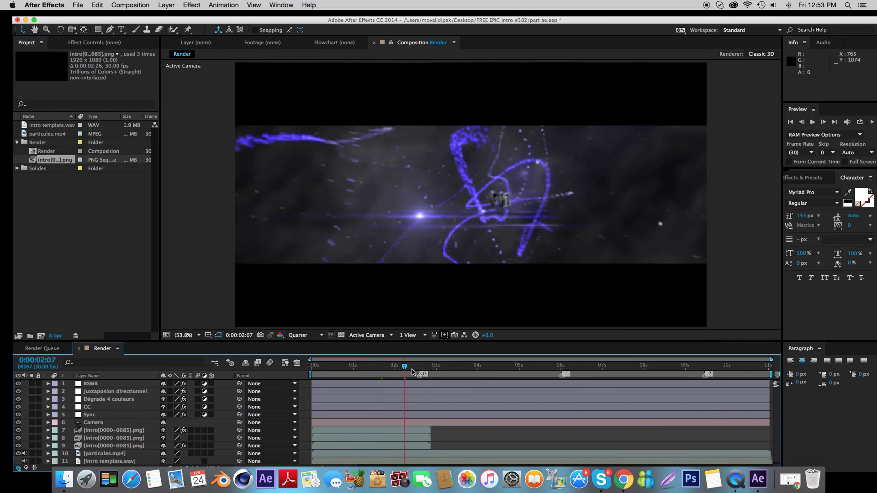
drag(405, 378, 422, 368)
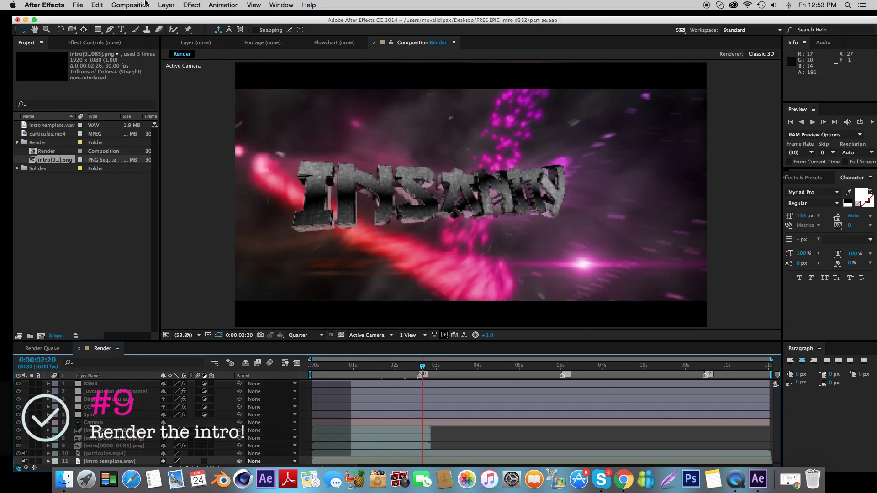
click(130, 5)
click(160, 80)
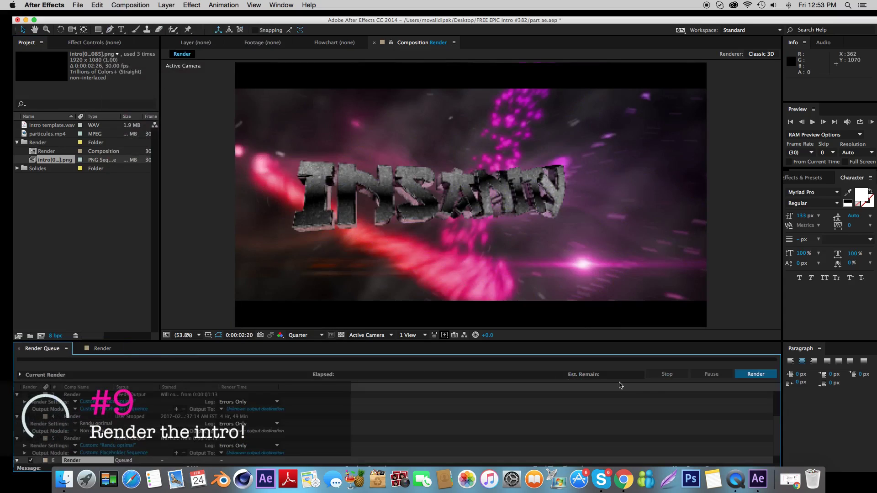
- Start rendering item 6, the Render composition, from the Render Queue panel
click(753, 374)
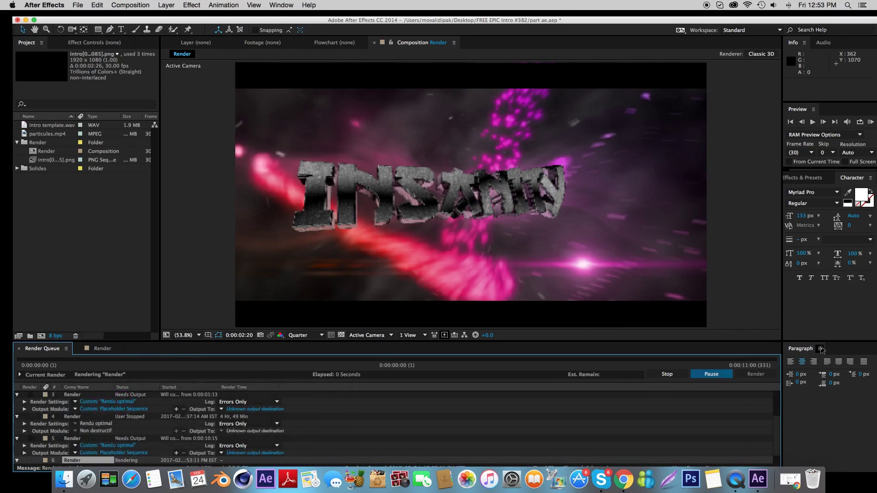